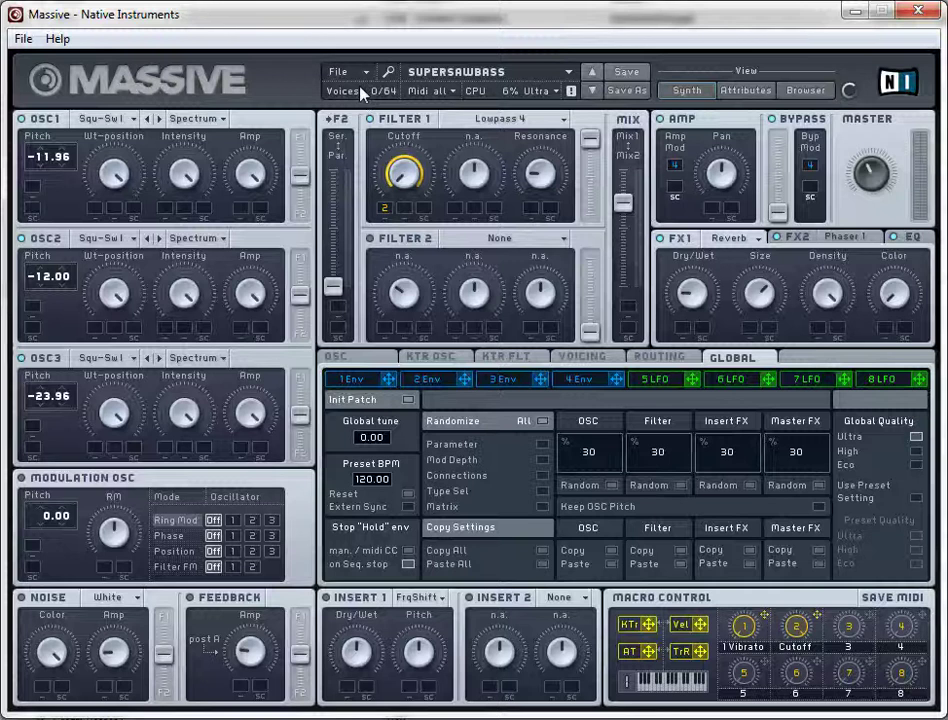
Step: Start a new sound and set the pitch of oscillators 1, 2 and 3 to -11.96, -12.00 and -24.06
left_click(360, 77)
left_click(364, 73)
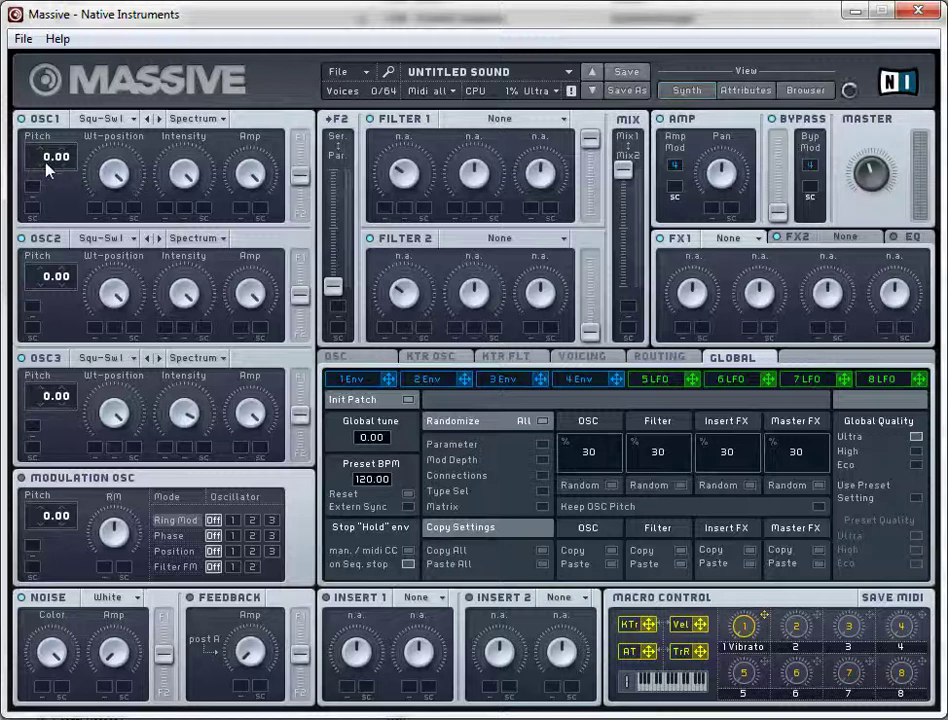
left_click_drag(47, 165, 47, 170)
left_click_drag(53, 303, 53, 312)
mouse_move(50, 420)
left_mouse_down()
mouse_move(55, 446)
mouse_move(36, 428)
left_mouse_up()
left_click_drag(68, 165, 72, 155)
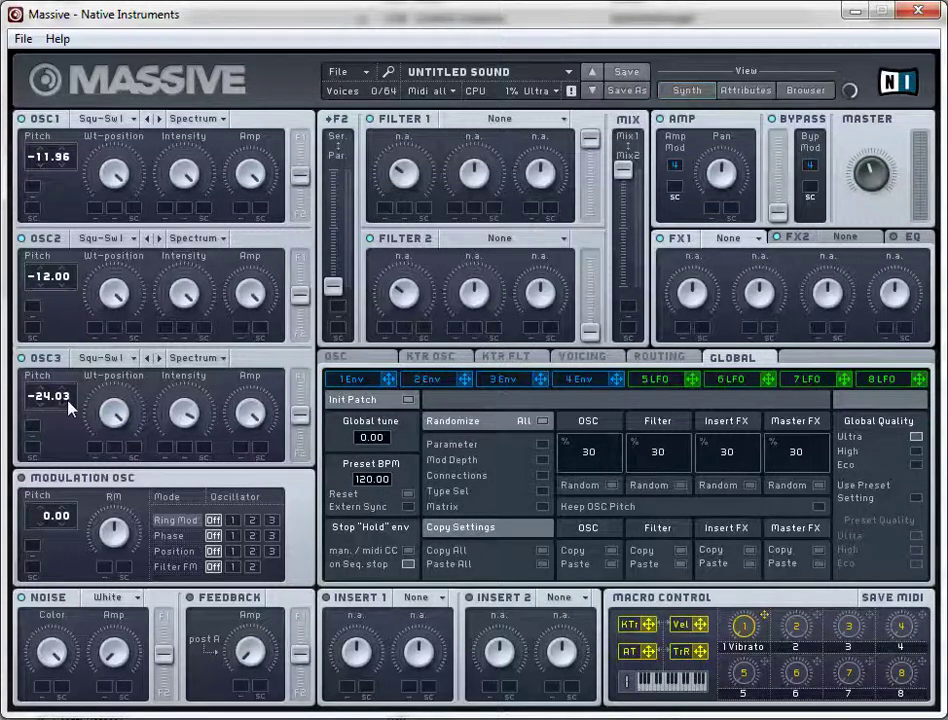
left_click_drag(70, 409, 64, 400)
Step: Set Unisono to 4 voices, and enable Pitch Cutoff spread with its slider slightly above the minimum
left_click(583, 358)
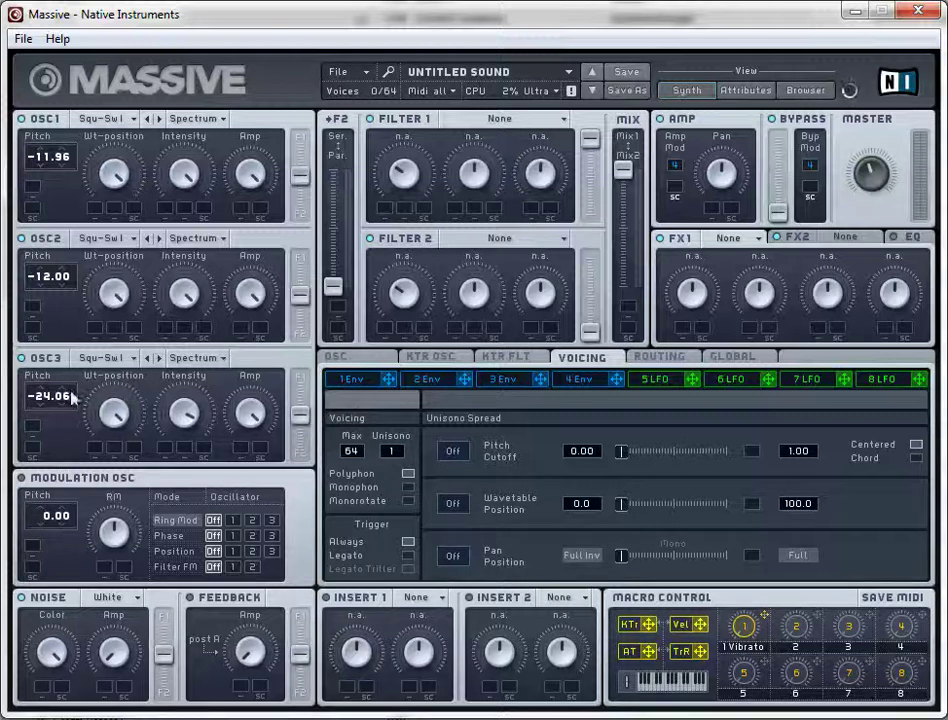
left_click(399, 452)
left_click(399, 452)
left_click(399, 452)
left_click(463, 455)
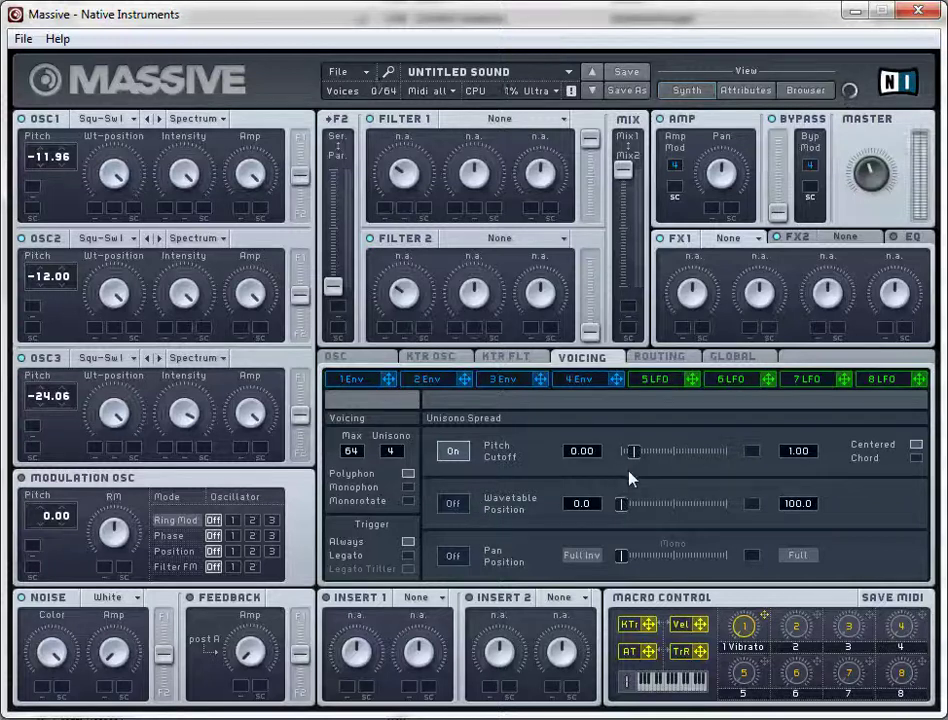
Step: Enable the Pan Position unisono spread and set its slider to the Full end
left_click(453, 558)
left_click_drag(620, 556, 703, 556)
left_click_drag(653, 578, 743, 566)
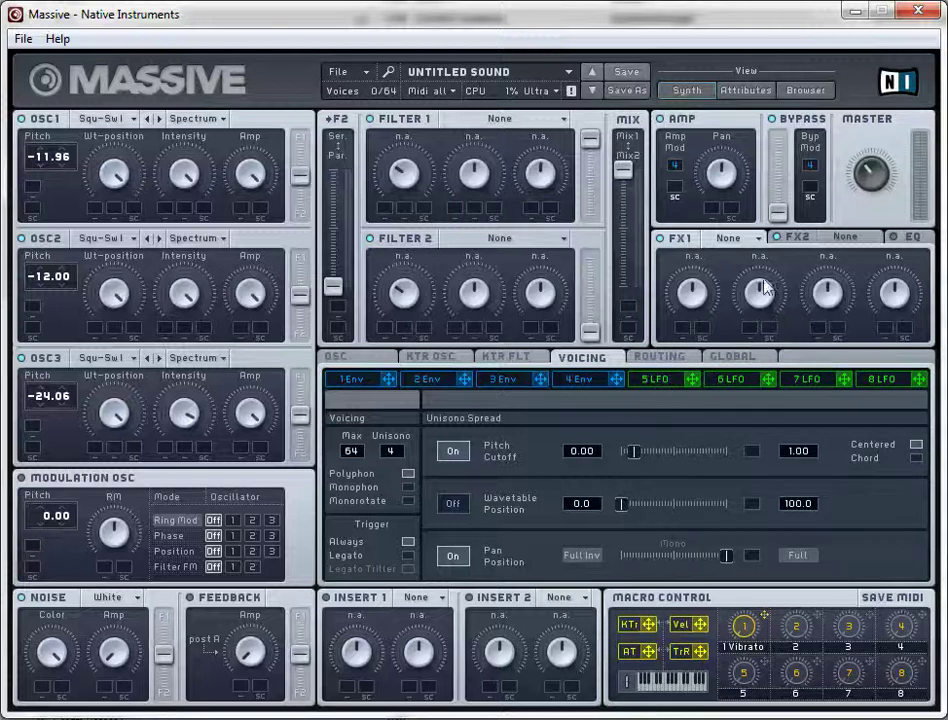
Step: Try the Reverb and Tele Tube effects in the FX1 slot
left_click(754, 243)
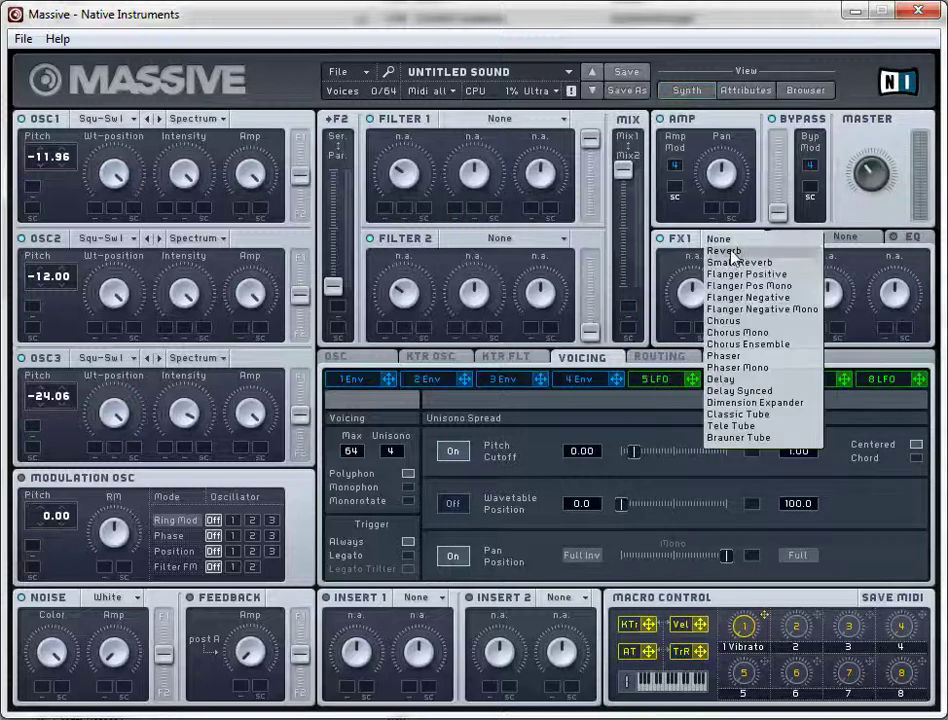
left_click(733, 254)
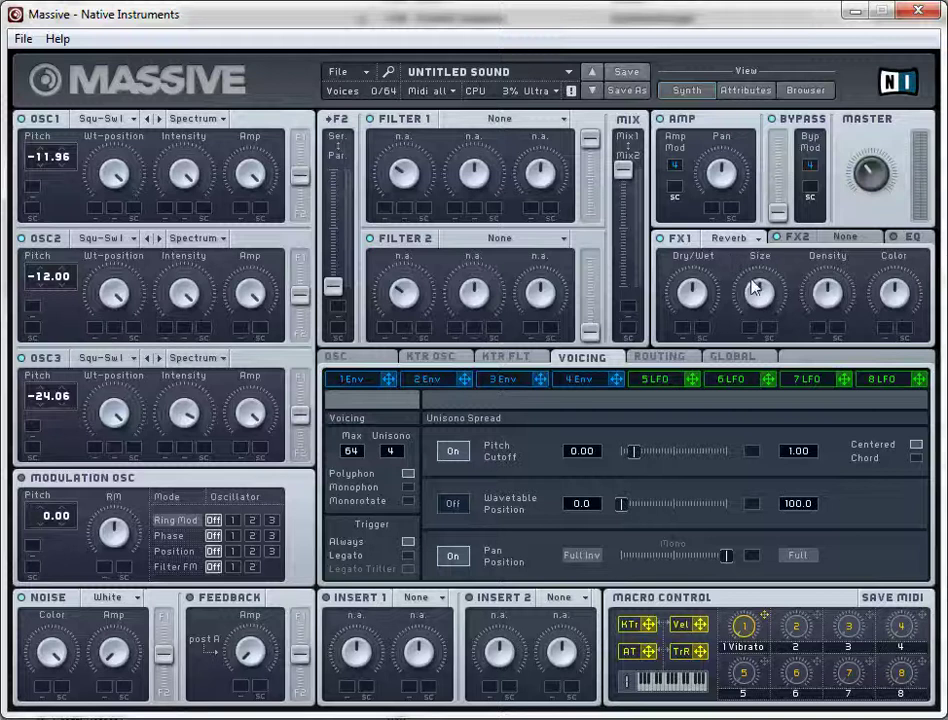
left_click(727, 241)
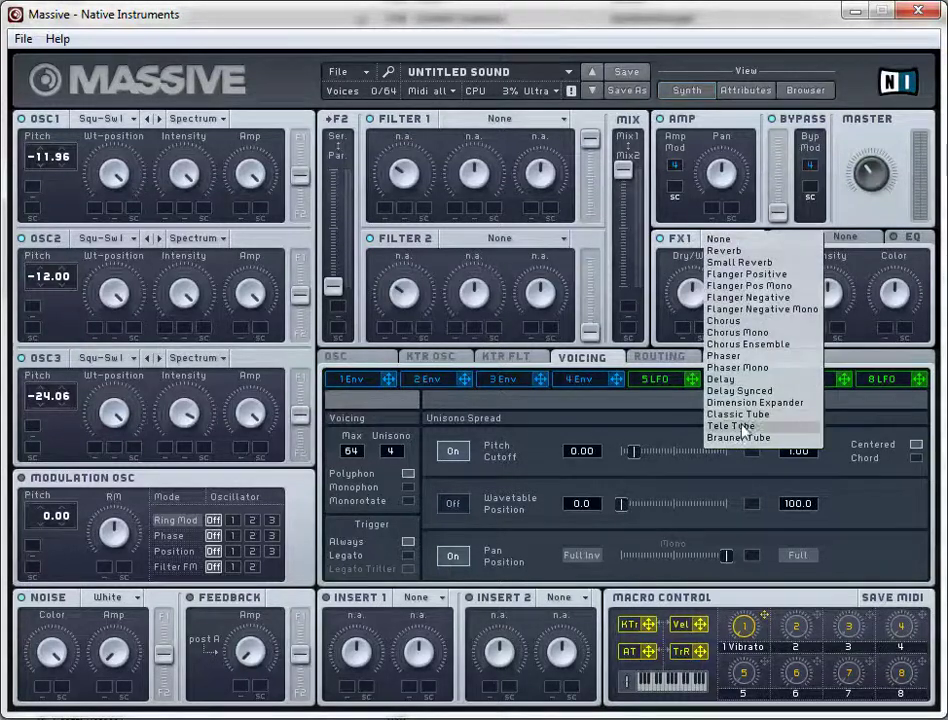
left_click(731, 428)
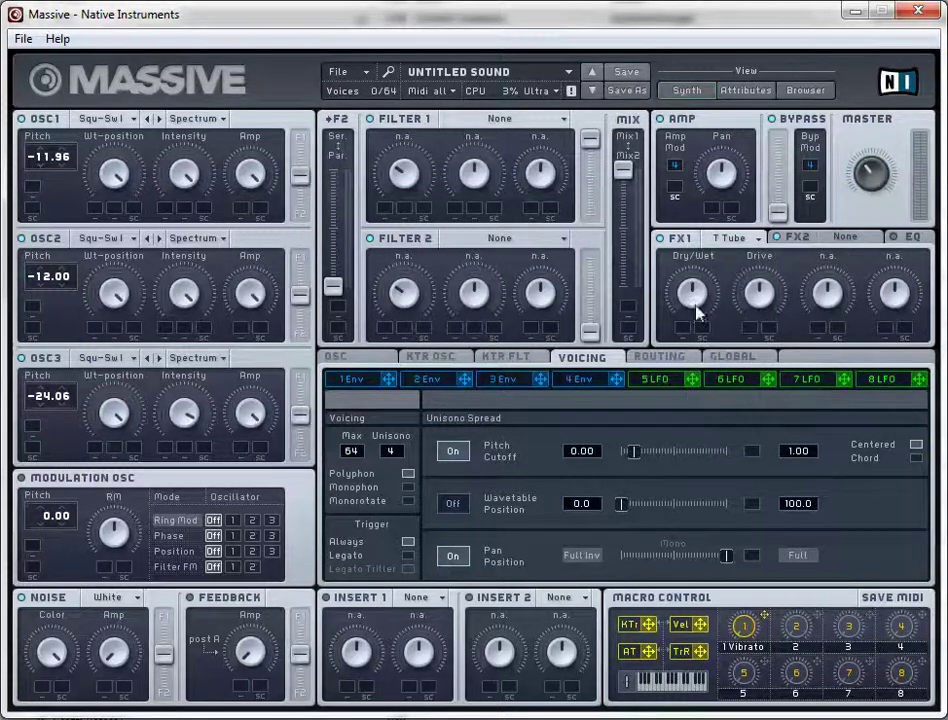
Step: Load Reverb in FX1 with Size above halfway, Density at maximum, Color at minimum and Dry/Wet below halfway
left_click(742, 241)
left_click(738, 250)
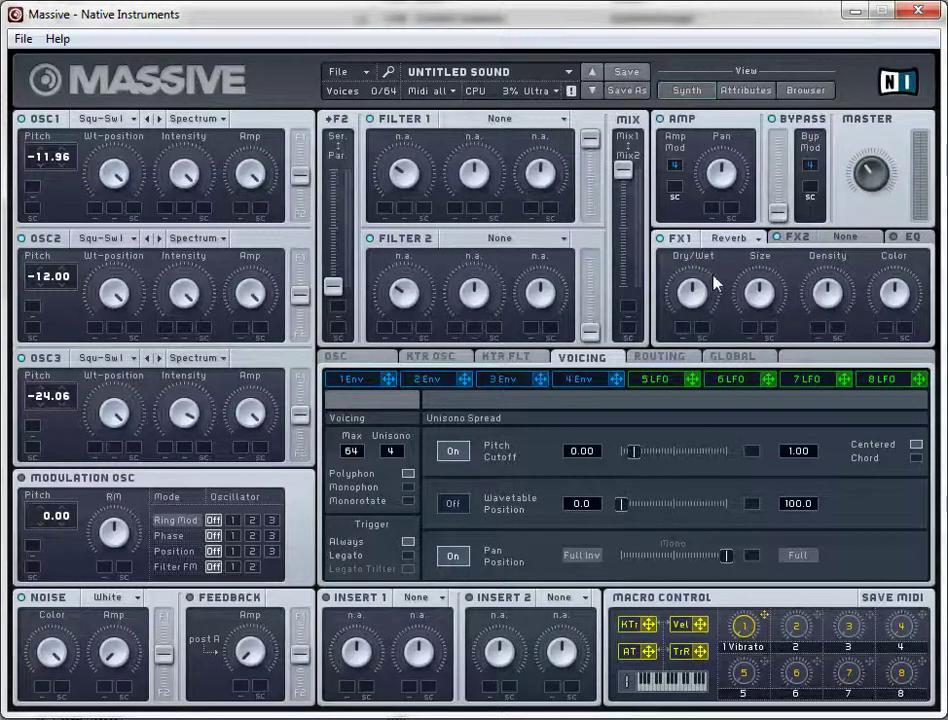
left_click_drag(759, 294, 772, 268)
left_click_drag(841, 298, 854, 212)
left_click_drag(894, 292, 896, 270)
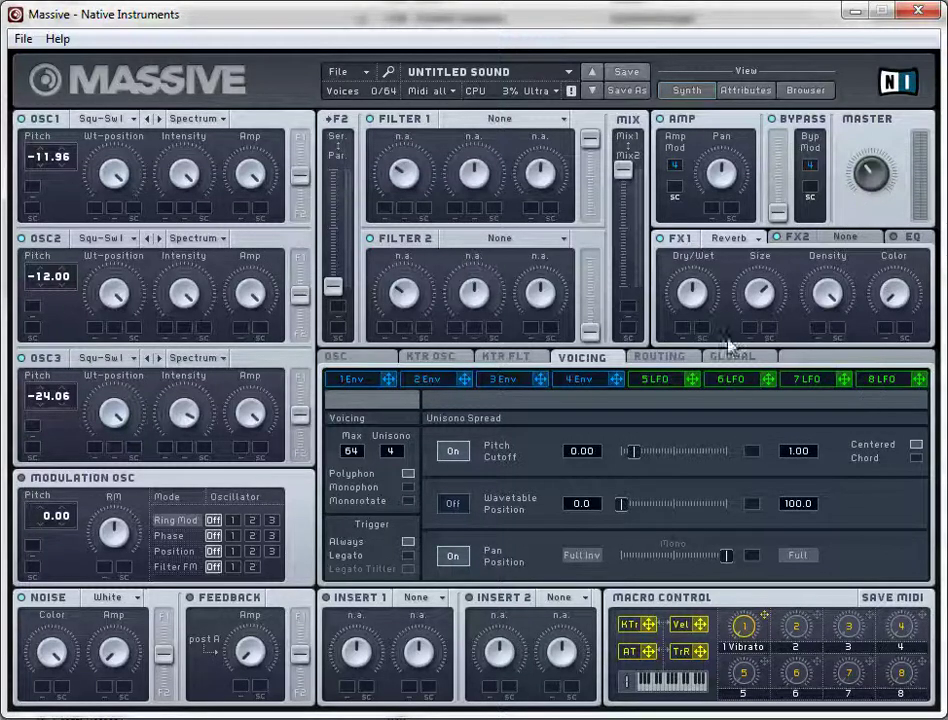
left_click_drag(689, 291, 684, 304)
Step: Enable the EQ, raising the Low Shelf slightly and lowering the High Shelf slightly
left_click(908, 239)
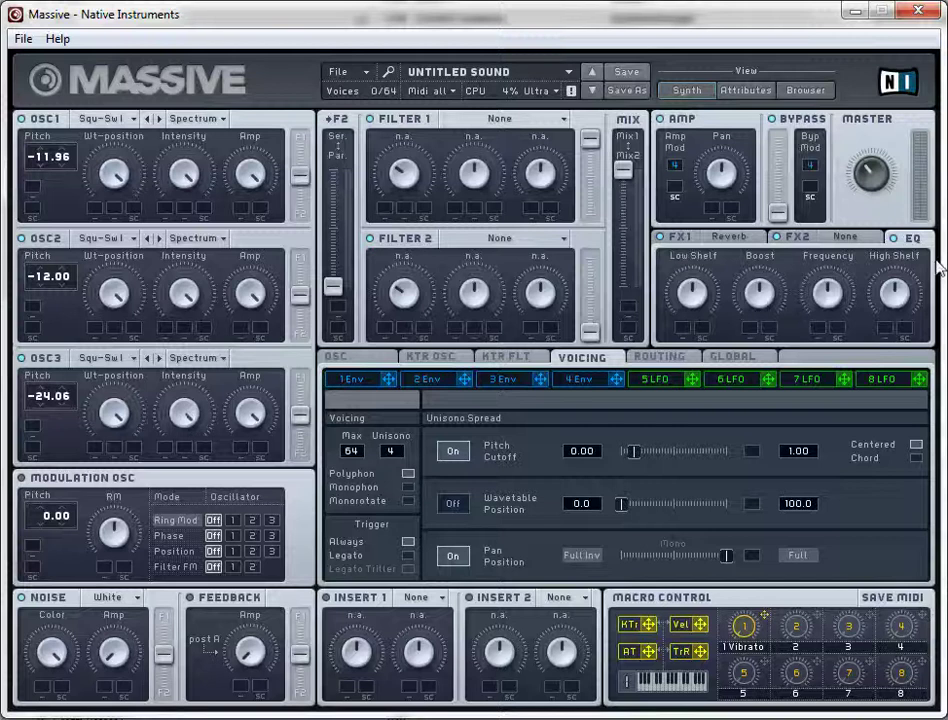
left_click_drag(895, 297, 889, 300)
Step: Set Filter 1 to Lowpass 4 with minimum Cutoff and reduced Resonance, and assign macro 2, named Cutoff, to its Cutoff over the full range
left_click(527, 120)
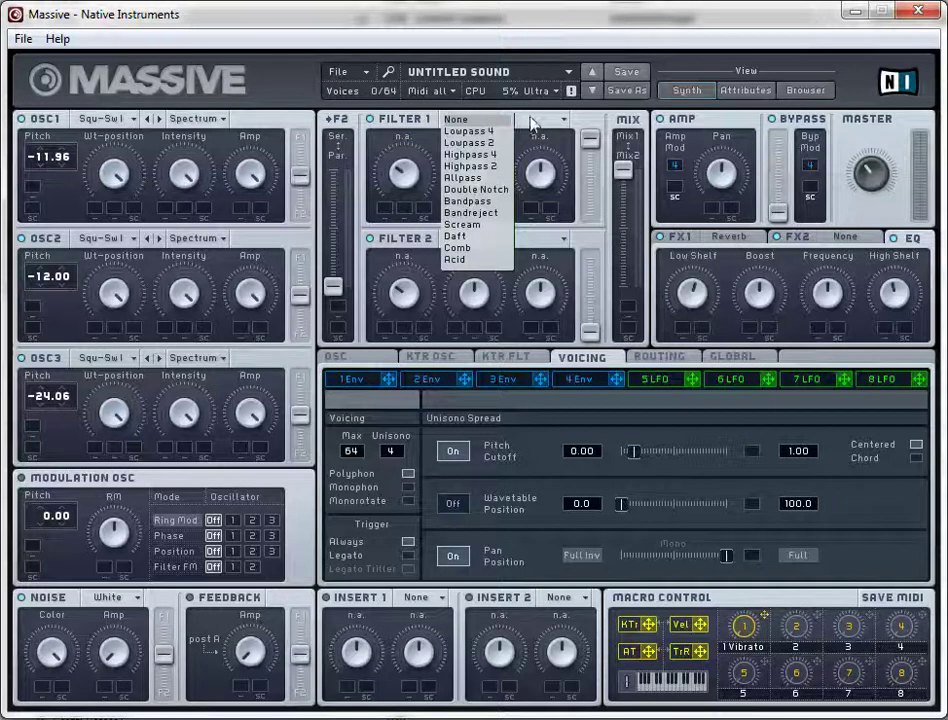
left_click(505, 131)
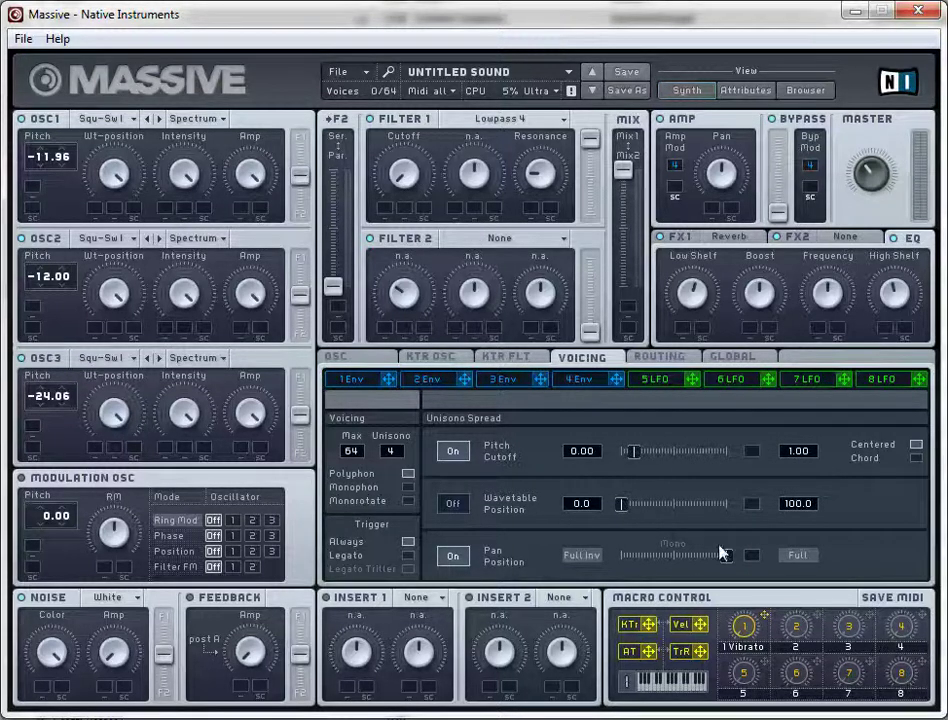
left_click_drag(384, 210, 382, 208)
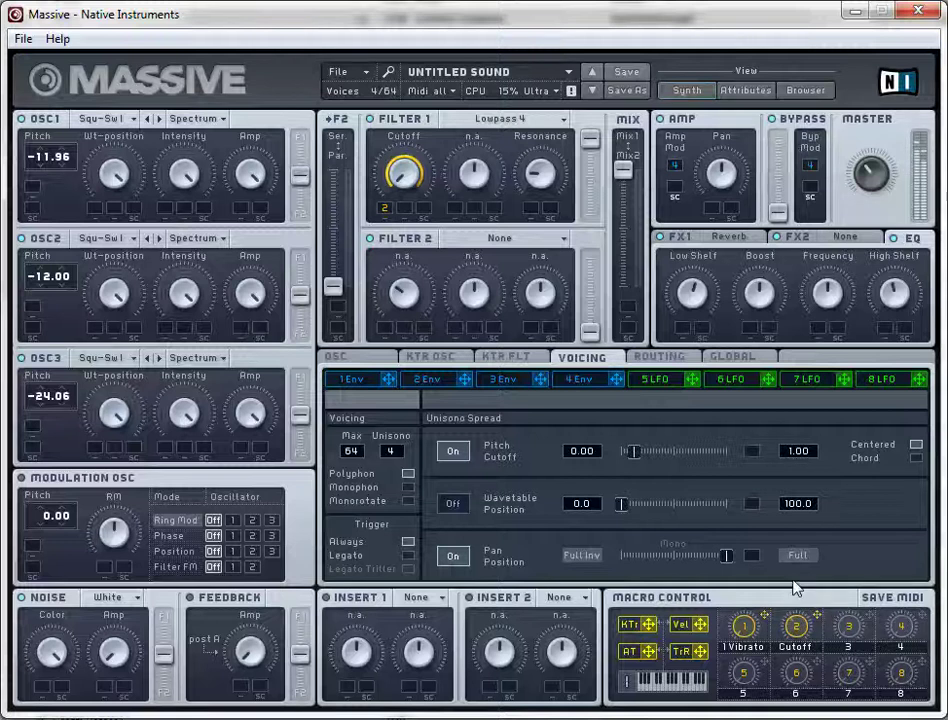
left_click(797, 556)
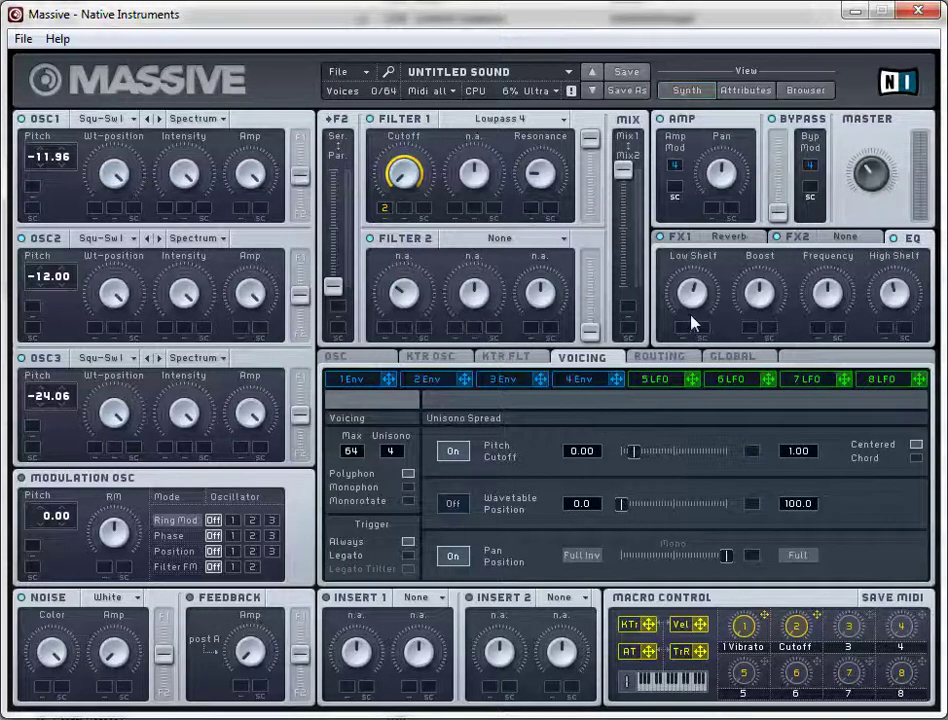
Step: Load Phaser Mono in FX2 and lower its Dry/Wet, Rate, Feedback and Depth below halfway
left_click(842, 239)
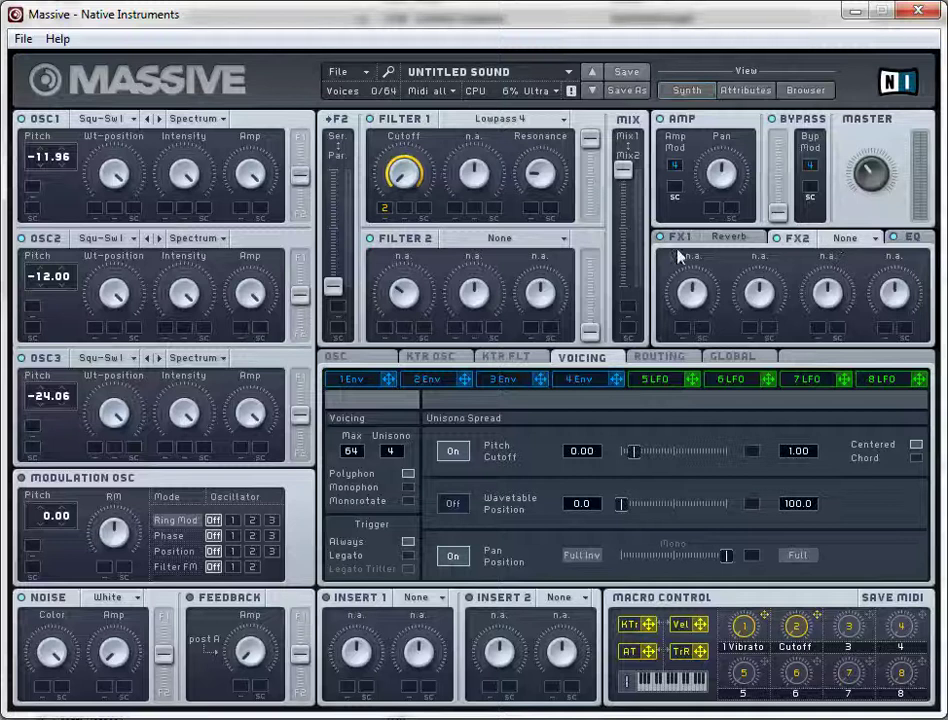
left_click(849, 243)
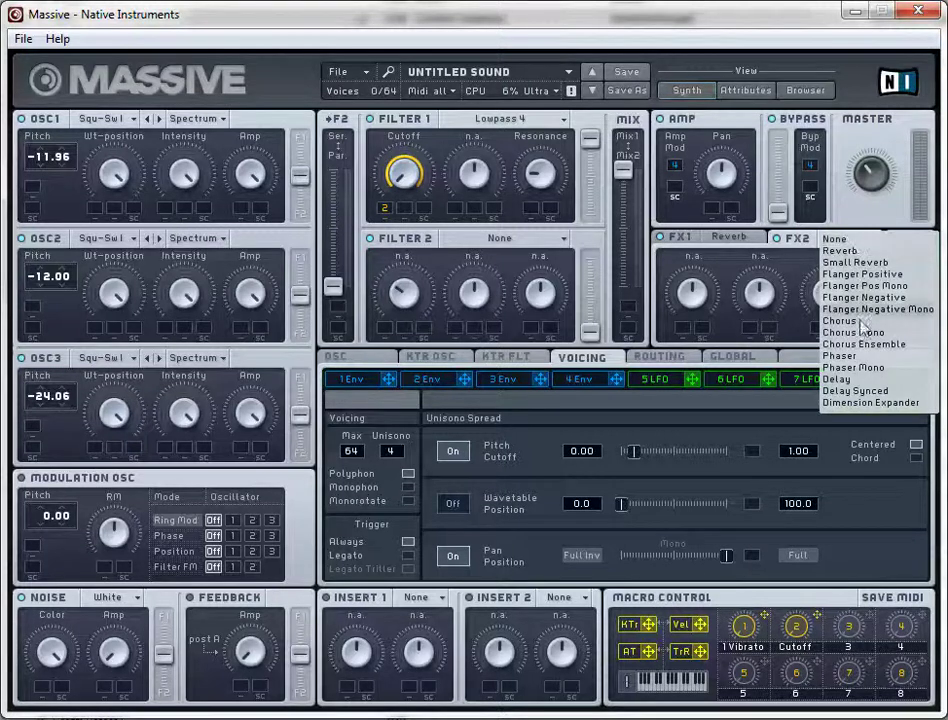
left_click(876, 369)
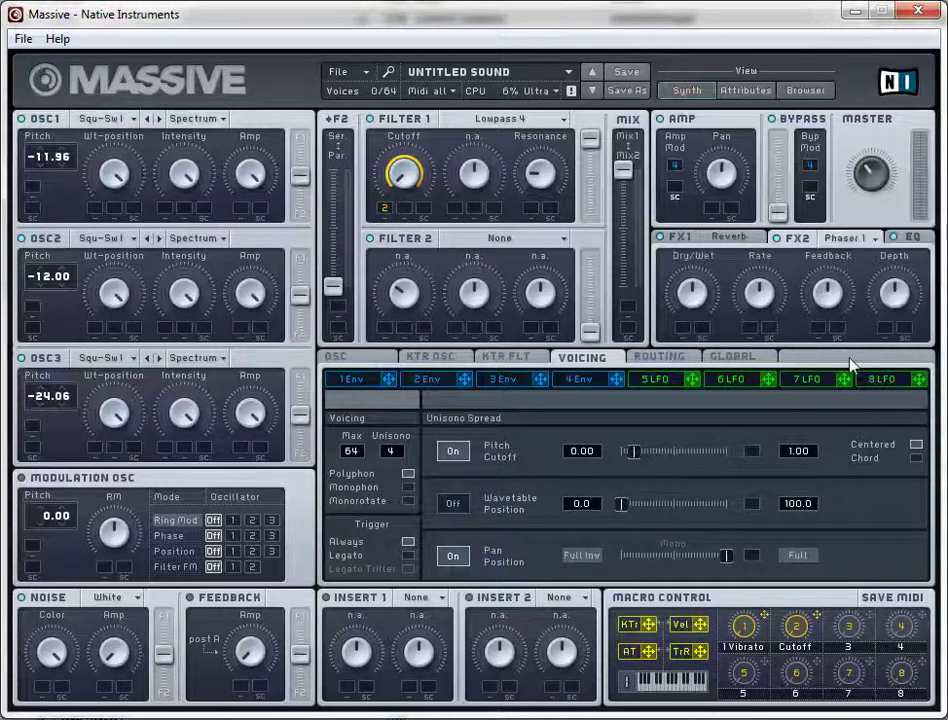
left_click(845, 239)
left_click(840, 355)
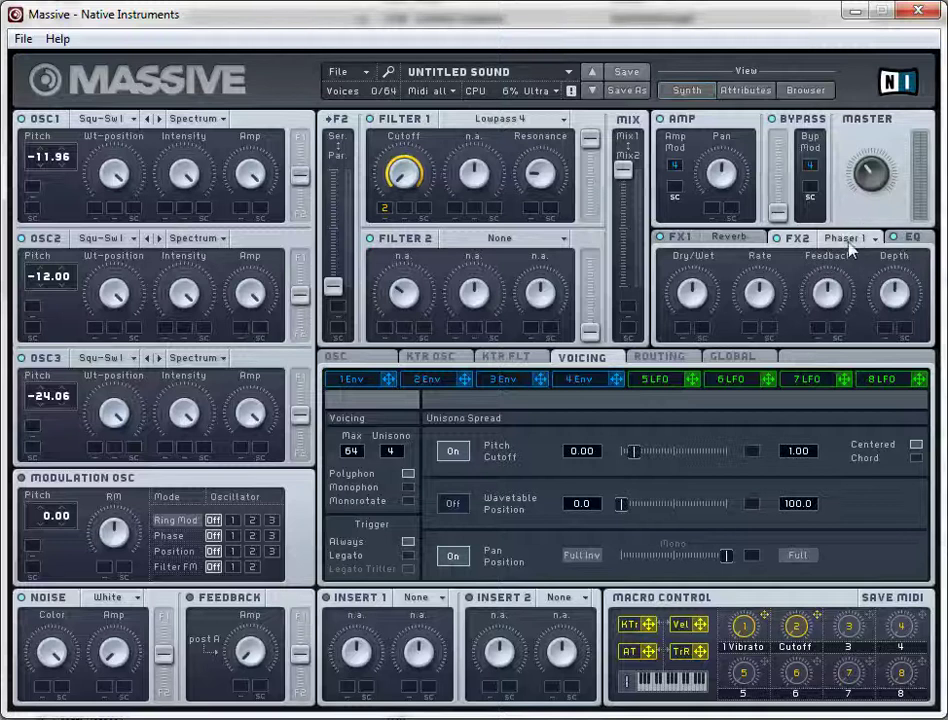
left_click(843, 240)
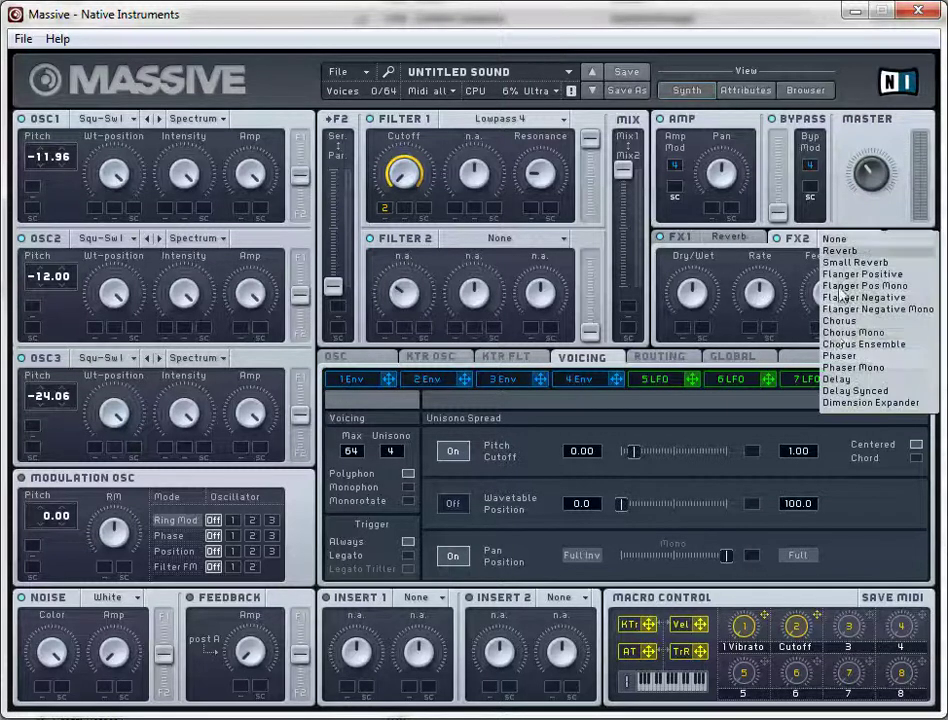
left_click(878, 368)
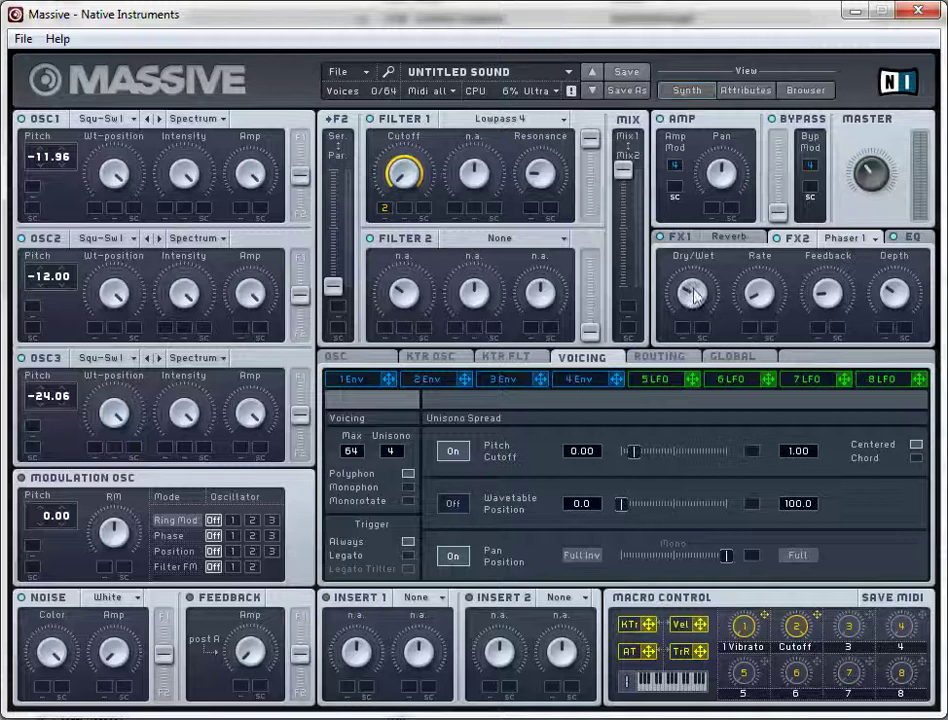
Step: Try Monophon voicing with a look at the Glide settings, and restore Polyphon
left_click(408, 487)
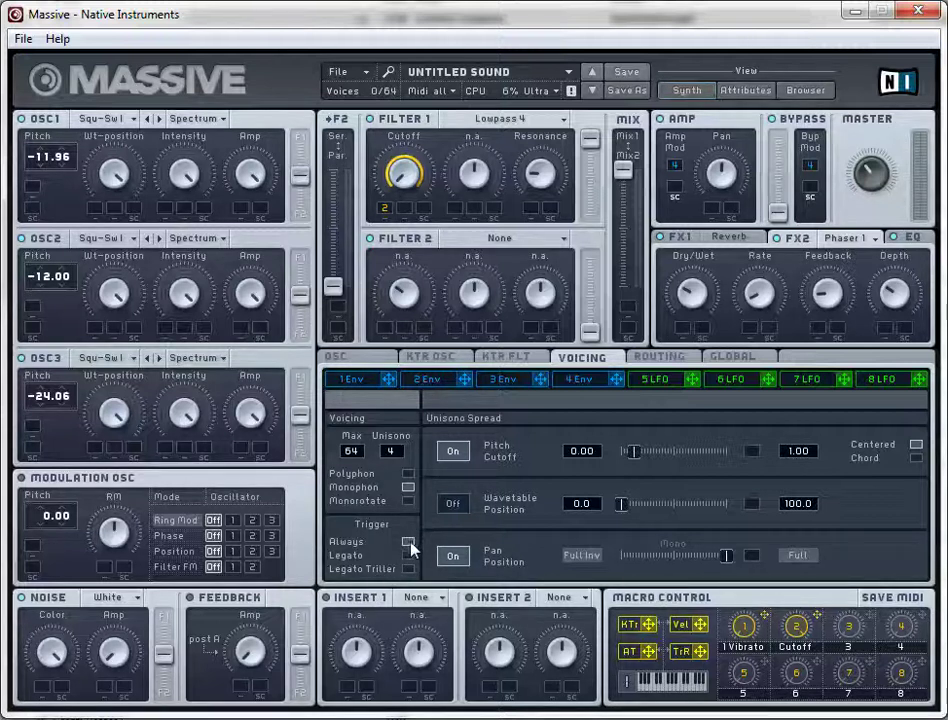
left_click(367, 366)
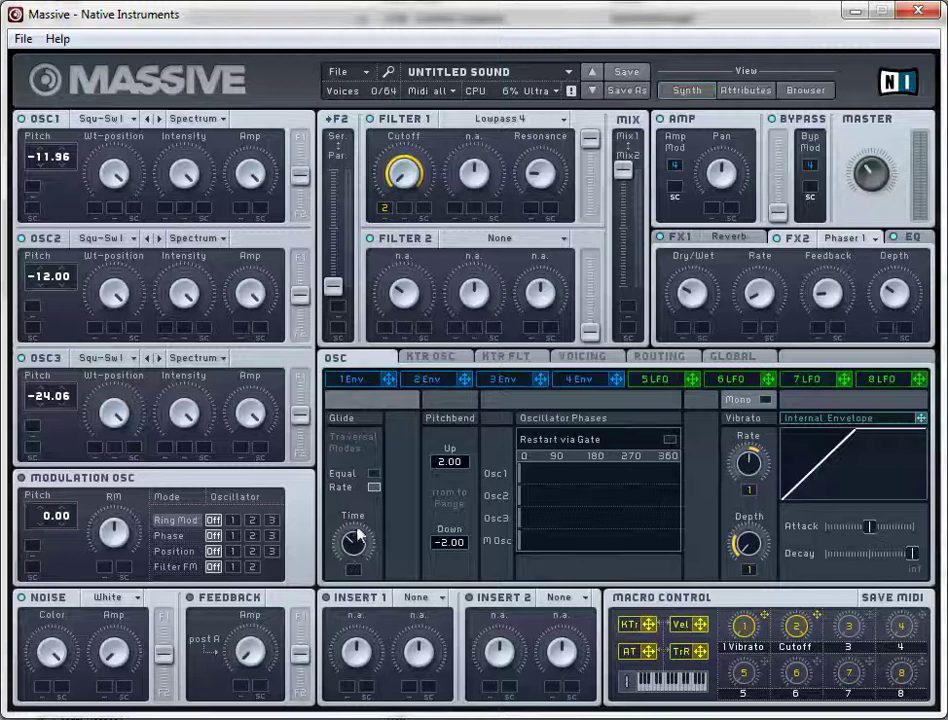
left_click(585, 358)
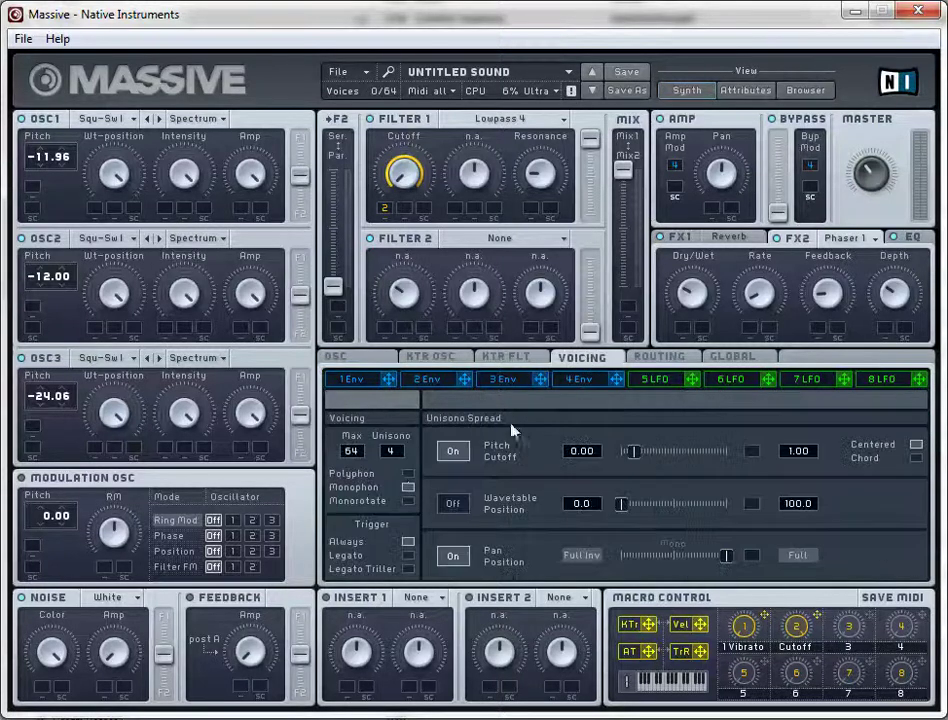
left_click(407, 474)
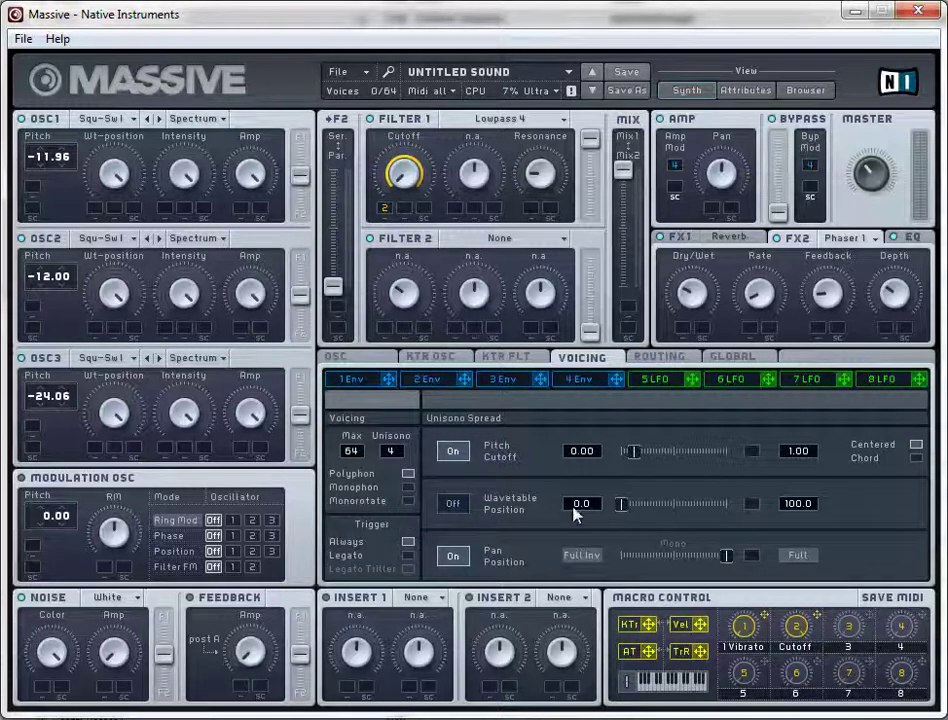
Step: Set the voicing mode to Monophon and review the oscillators' Glide settings alongside the voicing options
left_click(408, 488)
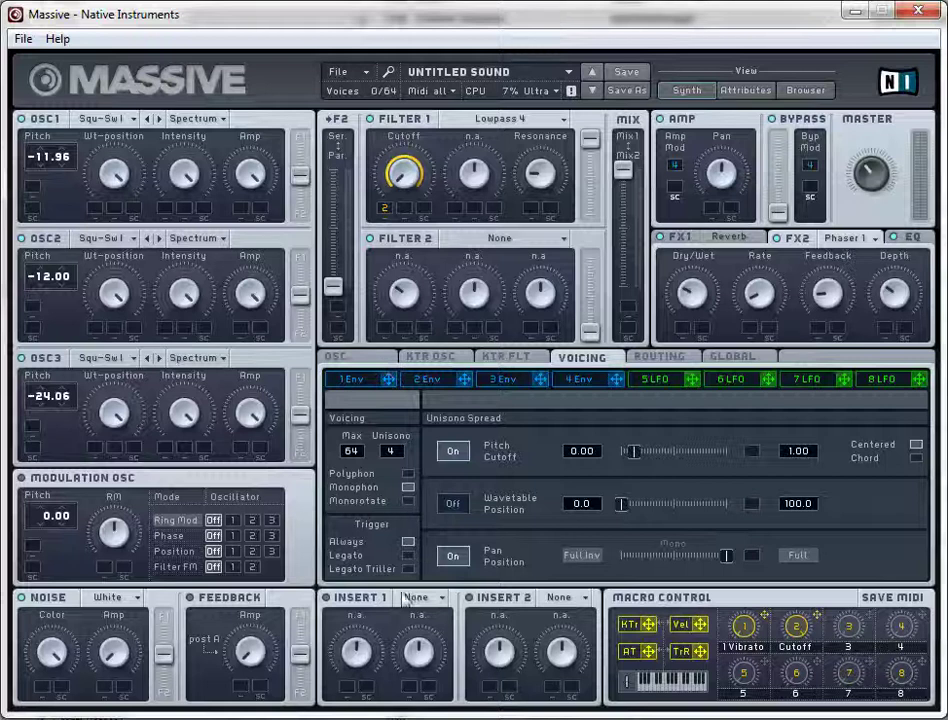
left_click(334, 356)
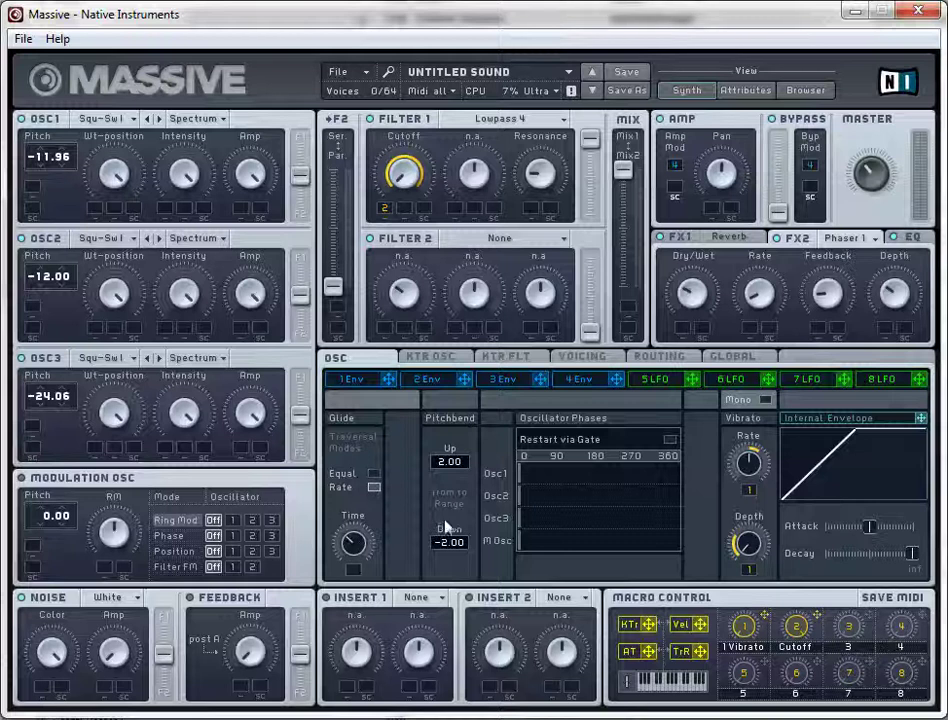
left_click(583, 358)
left_click(370, 360)
left_click(590, 357)
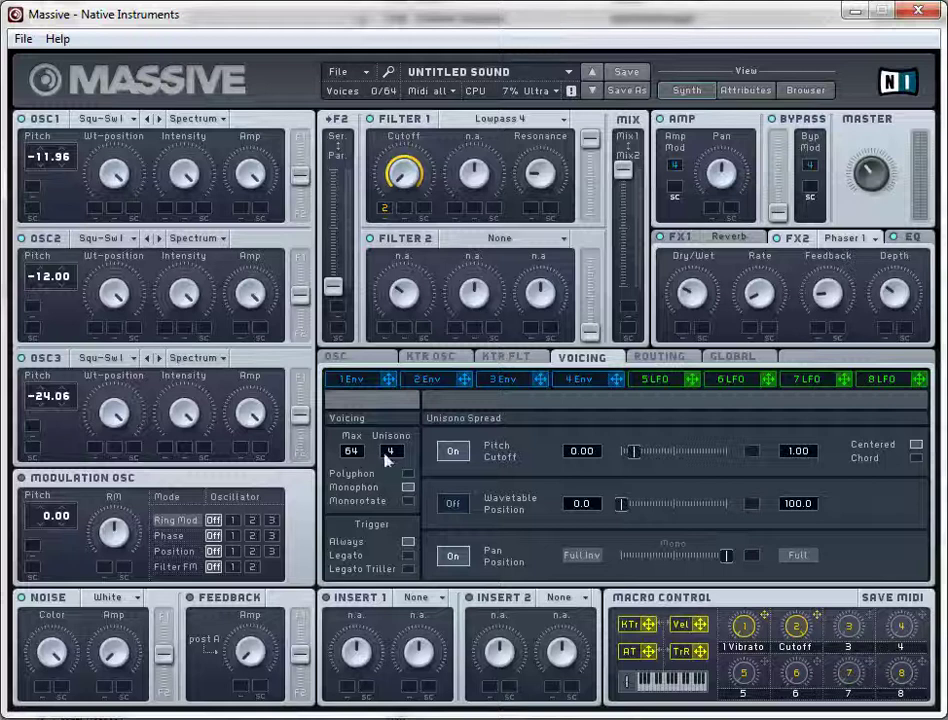
left_click(845, 238)
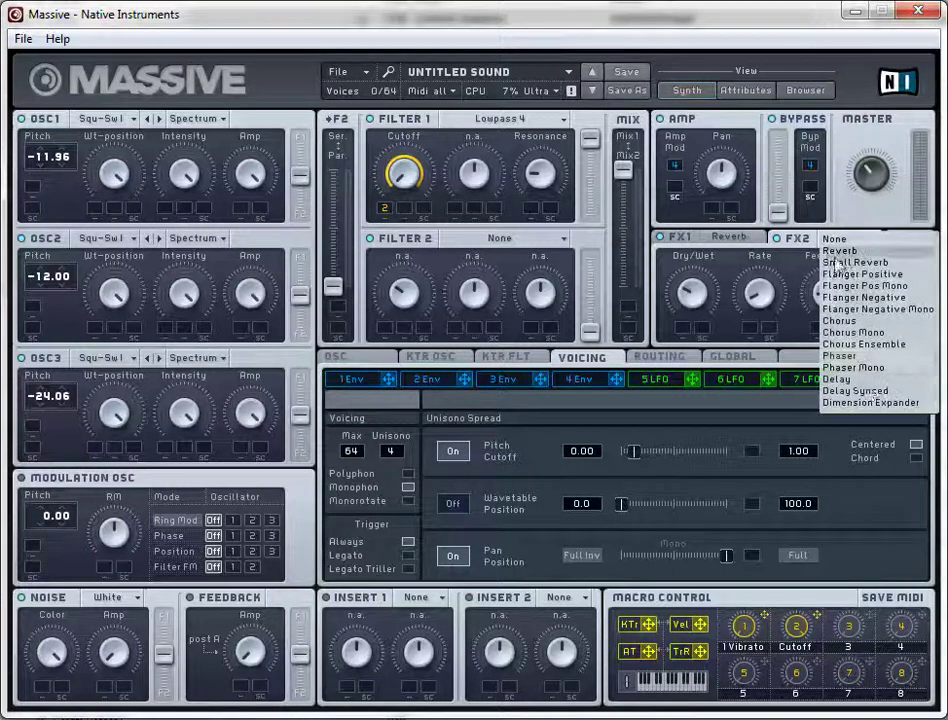
left_click(759, 413)
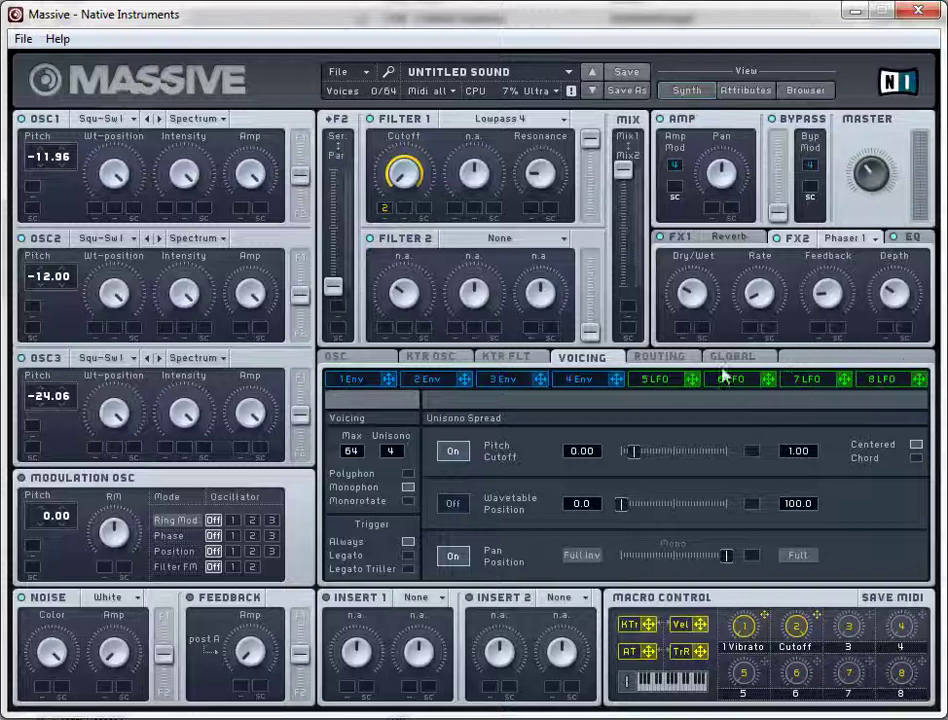